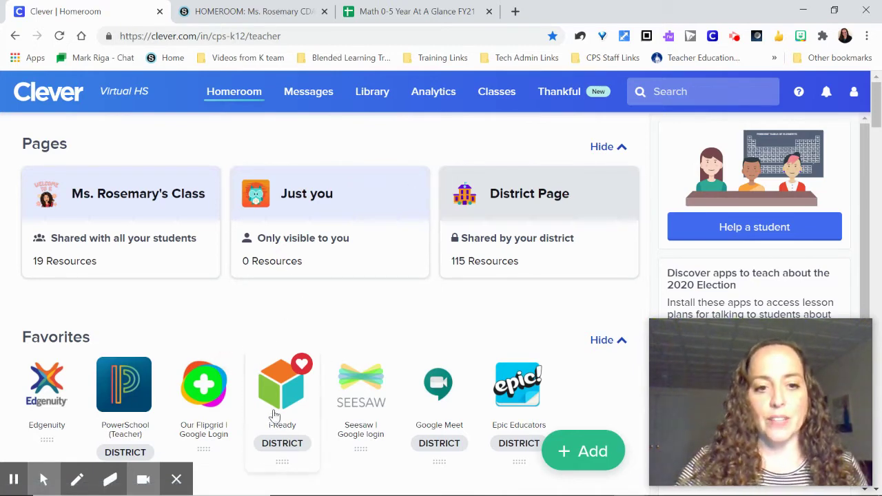
From Clever, open i-Ready's Teacher Toolbox Program Implementation page and expand Digital Math Tools.
{"action": "left_click", "coordinate": [269, 372]}
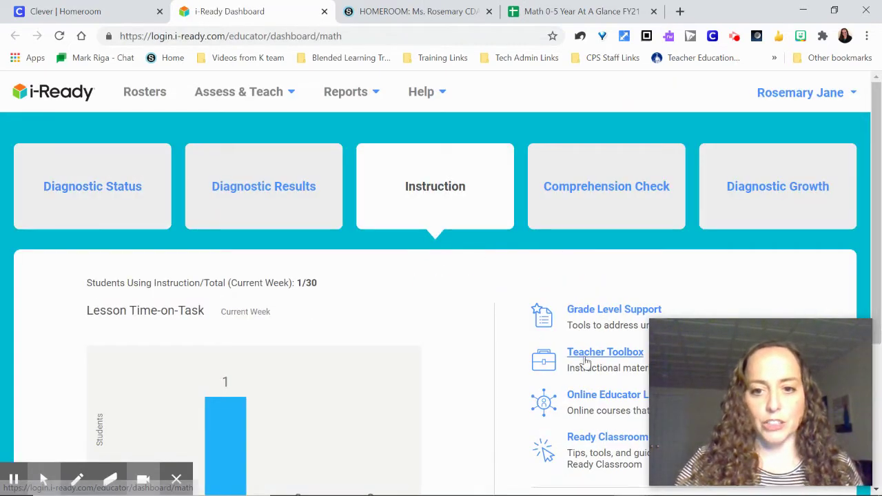
{"action": "left_click", "coordinate": [585, 353]}
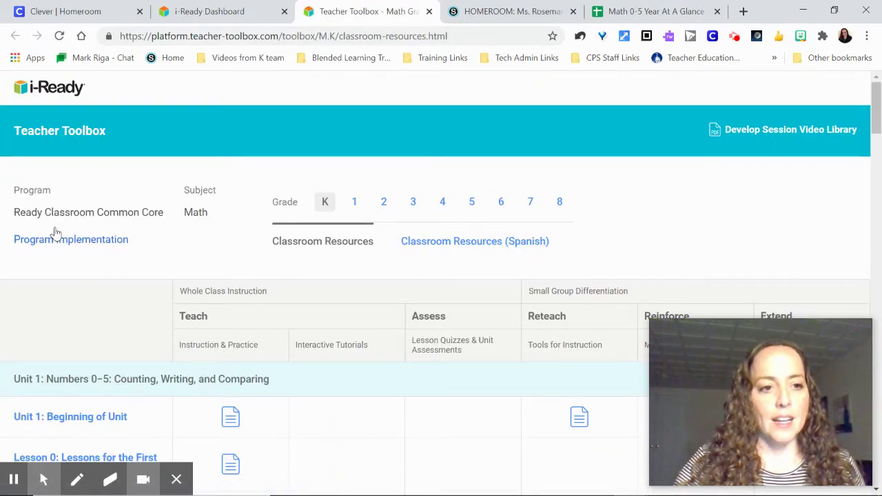
{"action": "left_click", "coordinate": [71, 239]}
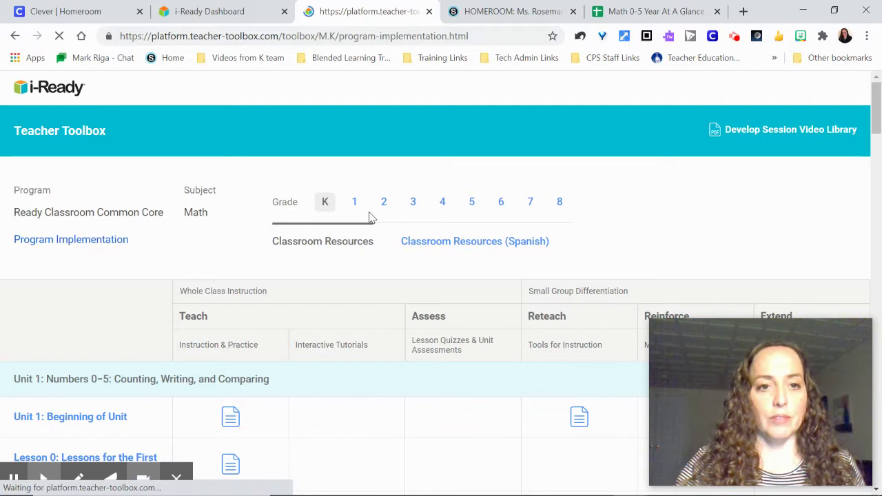
{"action": "scroll", "coordinate": [117, 356], "scroll_direction": "down", "scroll_amount": 2}
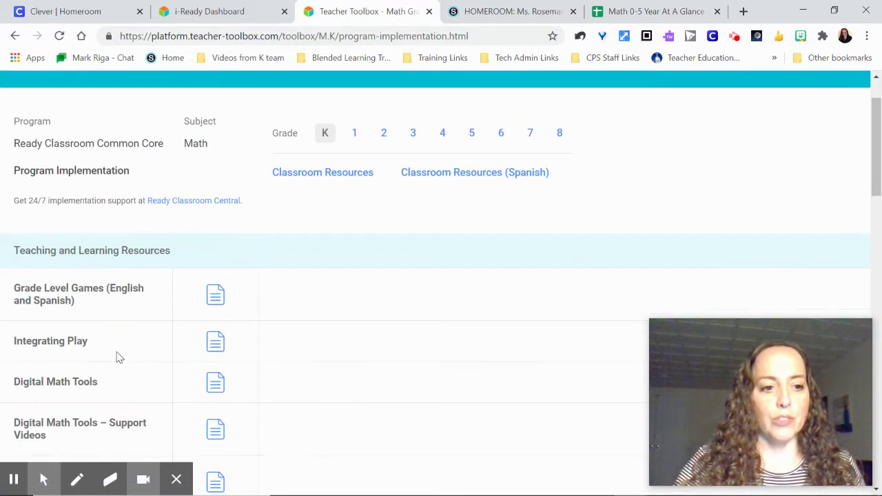
{"action": "scroll", "coordinate": [117, 356], "scroll_direction": "down", "scroll_amount": 1}
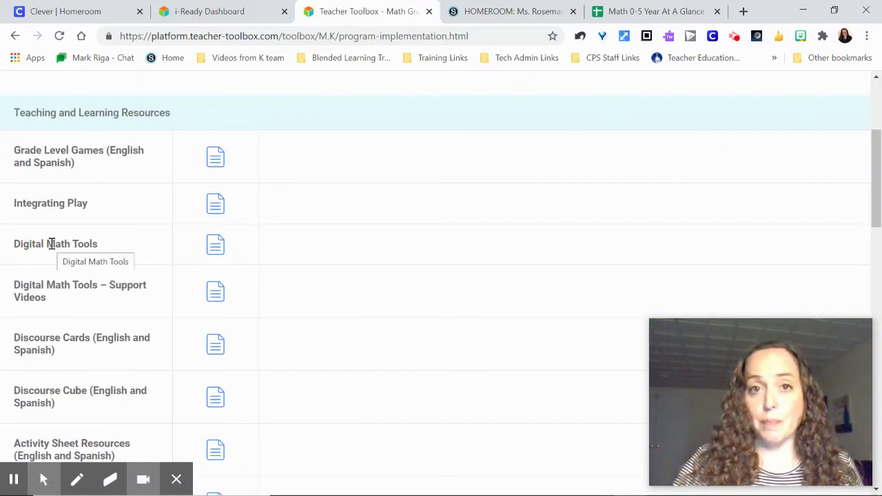
{"action": "left_click", "coordinate": [219, 247]}
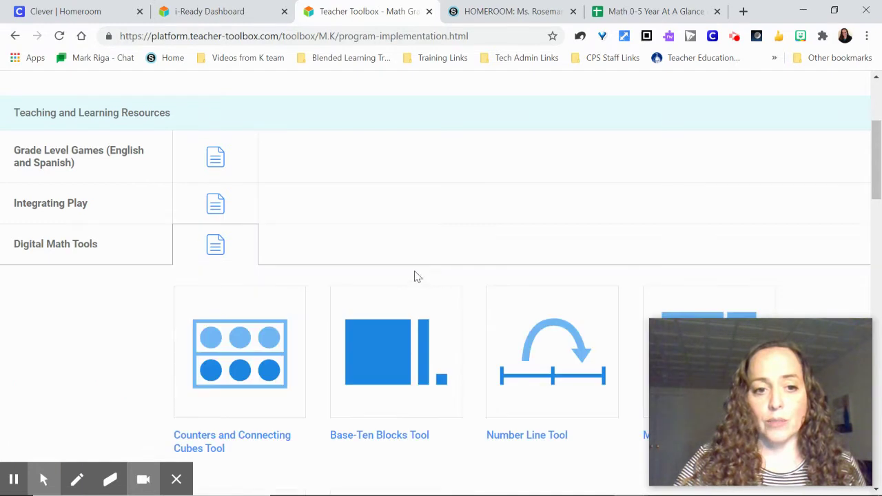
{"action": "scroll", "coordinate": [506, 270], "scroll_direction": "down", "scroll_amount": 5}
{"action": "scroll", "coordinate": [524, 250], "scroll_direction": "up", "scroll_amount": 2}
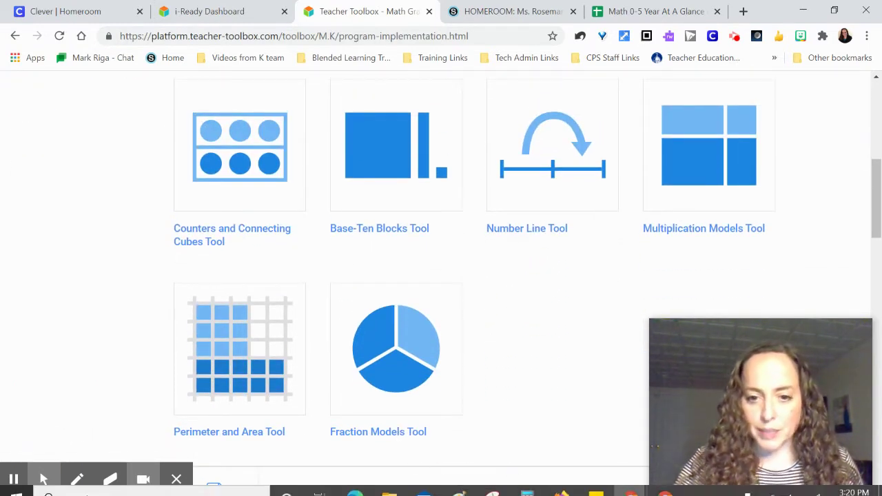
{"action": "left_click", "coordinate": [562, 483]}
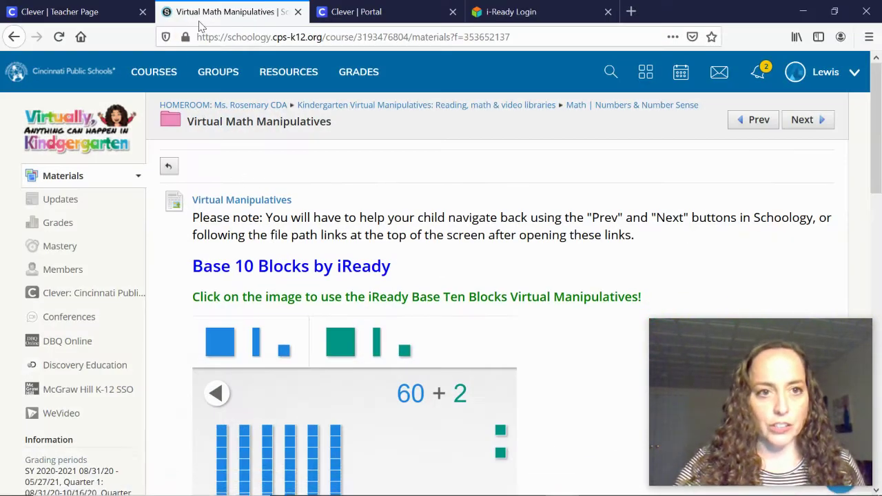
{"action": "left_click", "coordinate": [493, 12]}
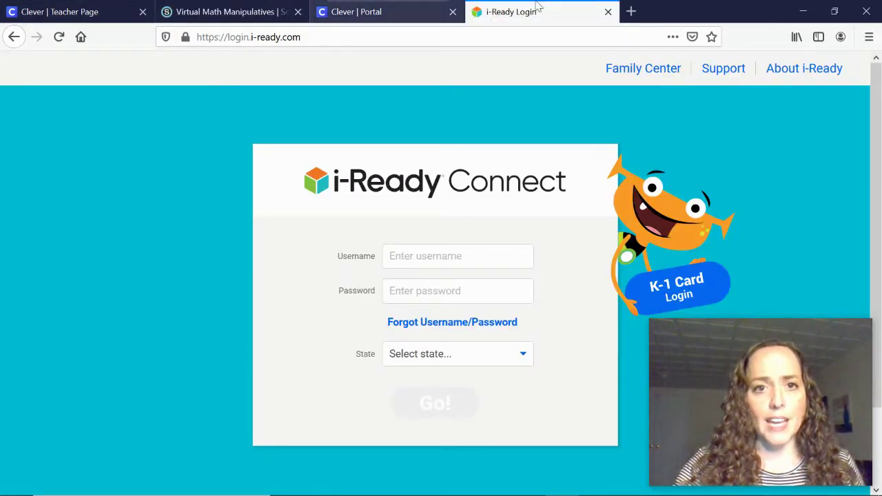
{"action": "left_click", "coordinate": [608, 12]}
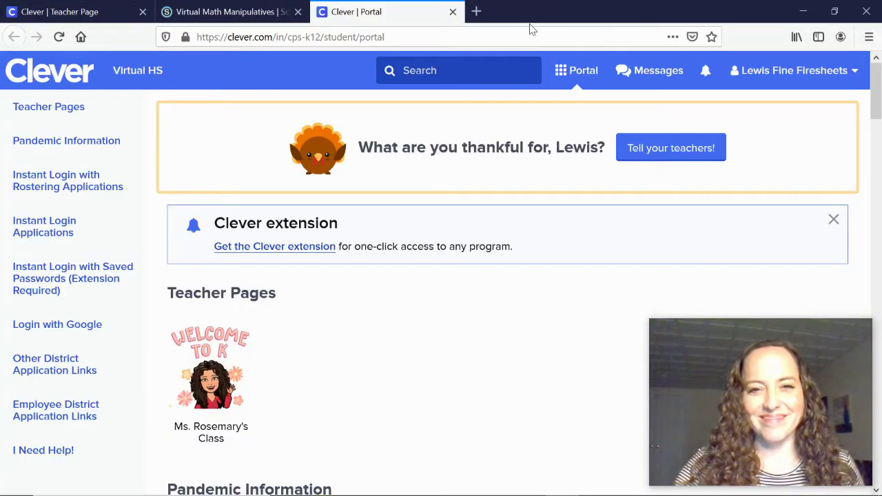
{"action": "left_click", "coordinate": [200, 351]}
{"action": "scroll", "coordinate": [238, 346], "scroll_direction": "down", "scroll_amount": 3}
{"action": "scroll", "coordinate": [256, 398], "scroll_direction": "down", "scroll_amount": 5}
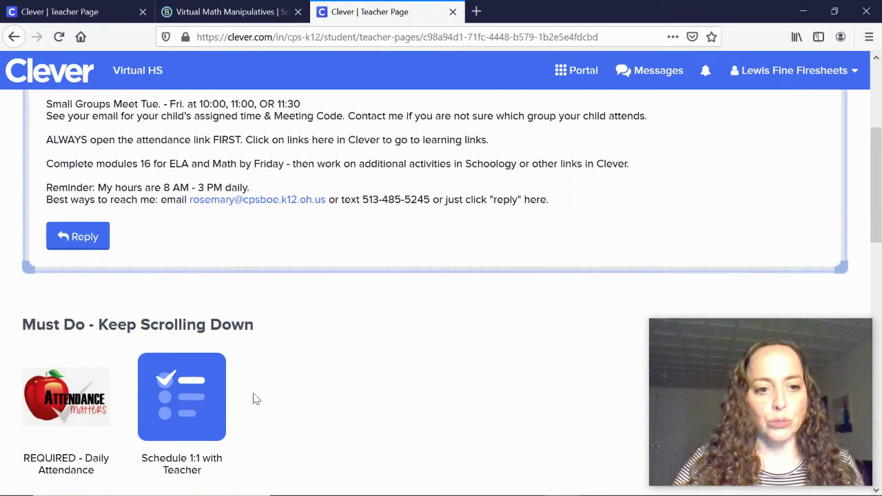
{"action": "left_click", "coordinate": [308, 386]}
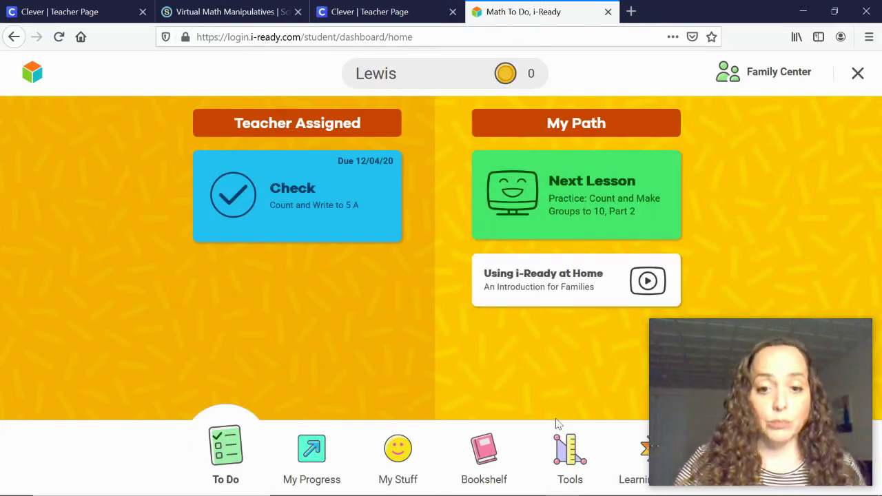
{"action": "left_click", "coordinate": [570, 458]}
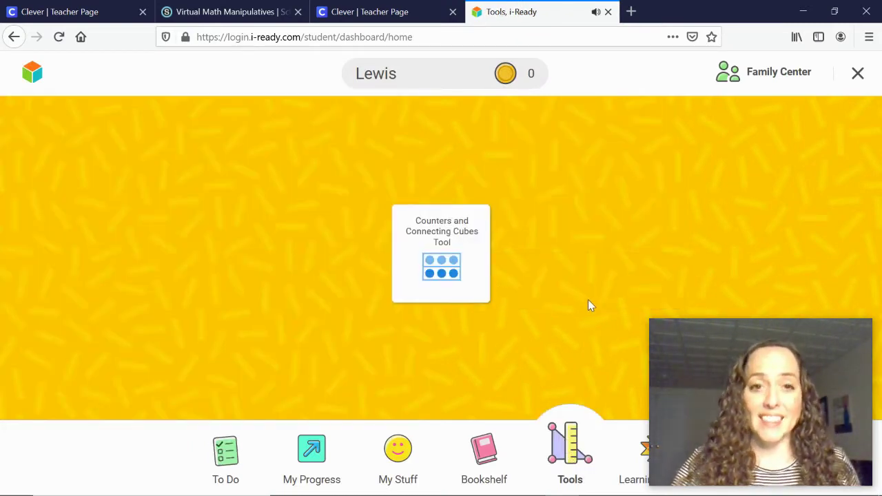
{"action": "left_click", "coordinate": [802, 11]}
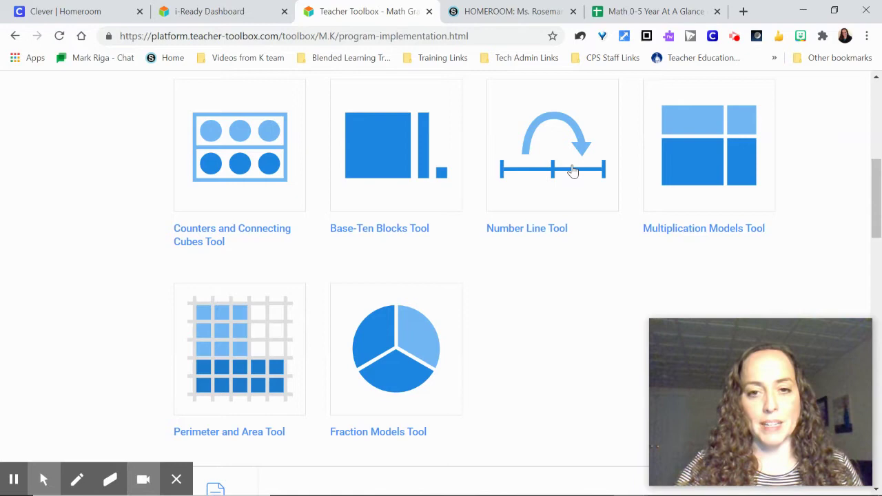
Launch the Number Line Tool in its own tab and return to the tools page.
{"action": "left_click", "coordinate": [572, 171]}
{"action": "left_click", "coordinate": [468, 355]}
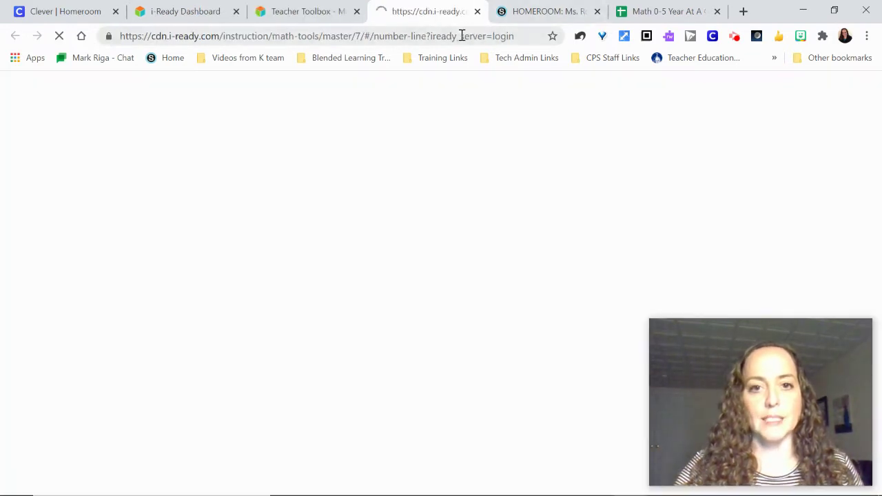
{"action": "left_click", "coordinate": [301, 11]}
{"action": "left_click", "coordinate": [614, 160]}
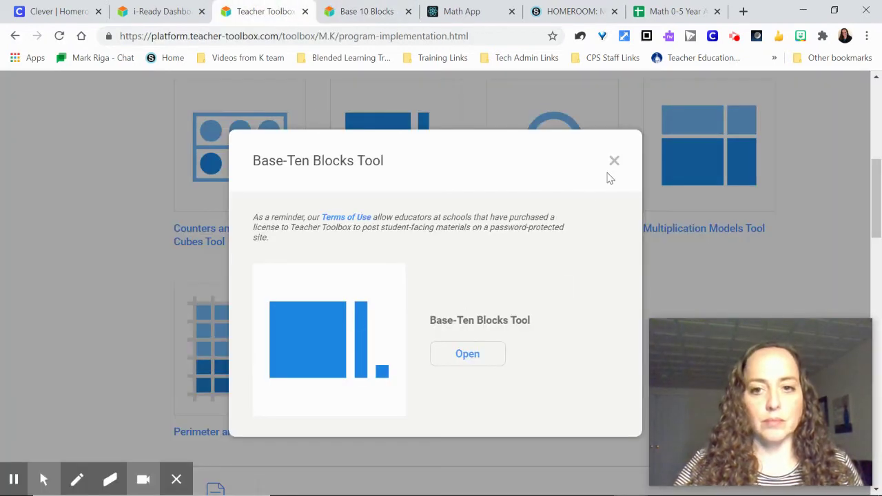
Launch the Counters and Connecting Cubes Tool from its details dialog.
{"action": "left_click", "coordinate": [615, 162]}
{"action": "left_click", "coordinate": [236, 144]}
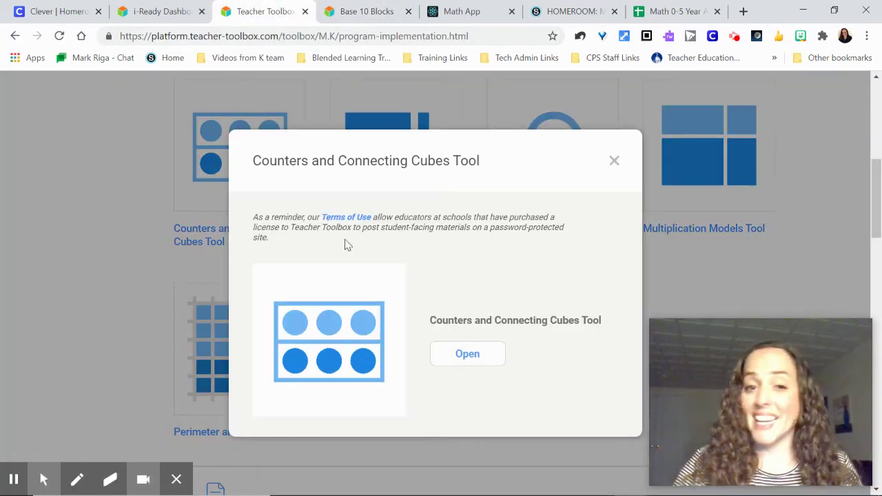
{"action": "left_click", "coordinate": [470, 361]}
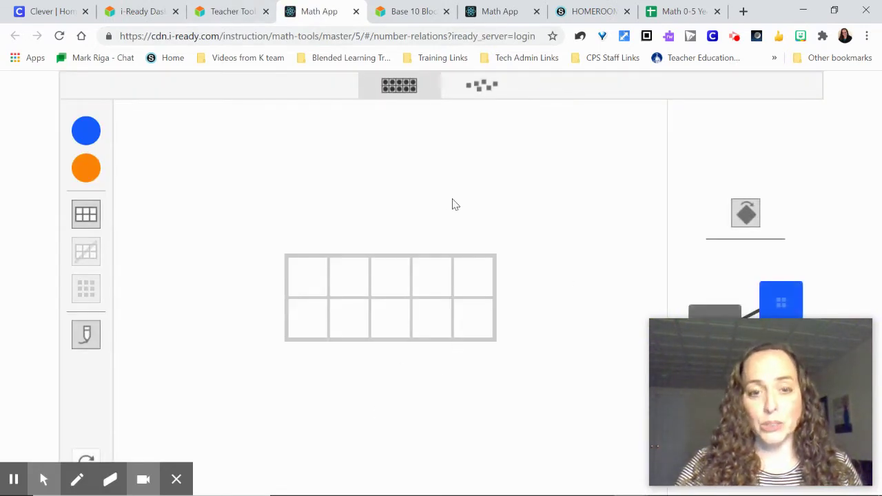
In the HOMEROOM course, open Math | Numbers & Number Sense, then the Virtual Math Manipulatives folder.
{"action": "left_click", "coordinate": [589, 12]}
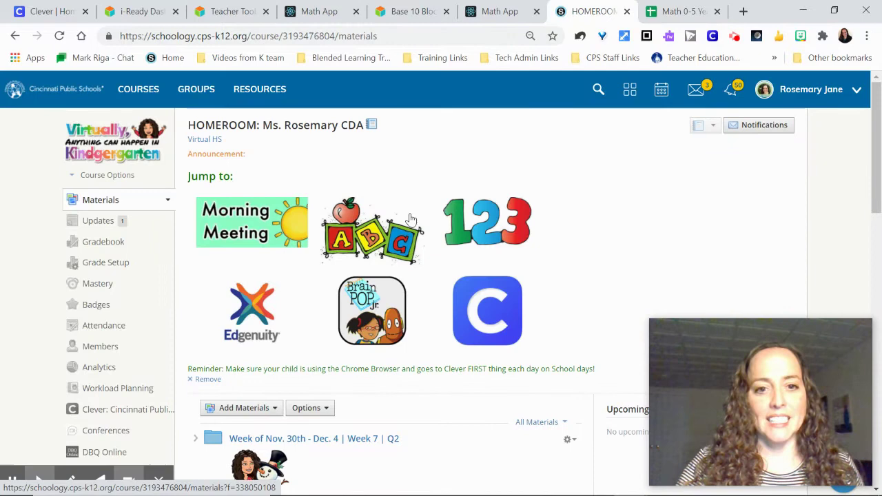
{"action": "left_click", "coordinate": [505, 235]}
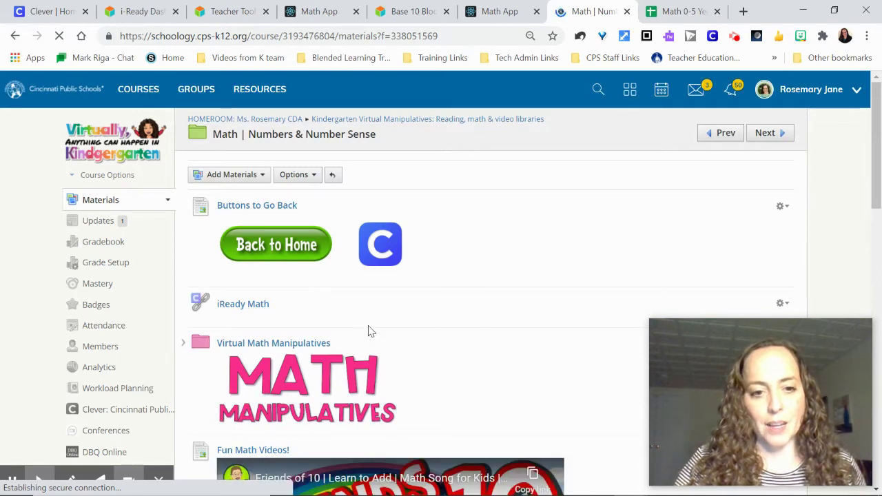
{"action": "left_click", "coordinate": [349, 389]}
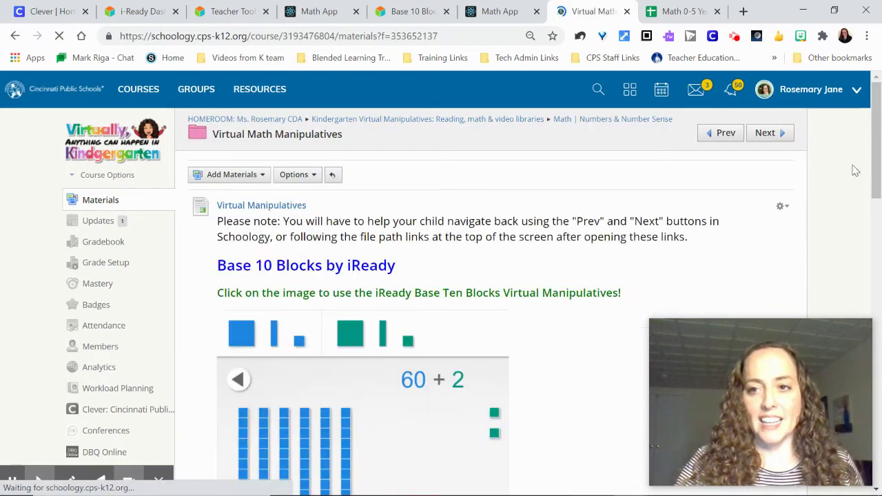
{"action": "left_click_drag", "start_coordinate": [872, 146], "coordinate": [880, 335]}
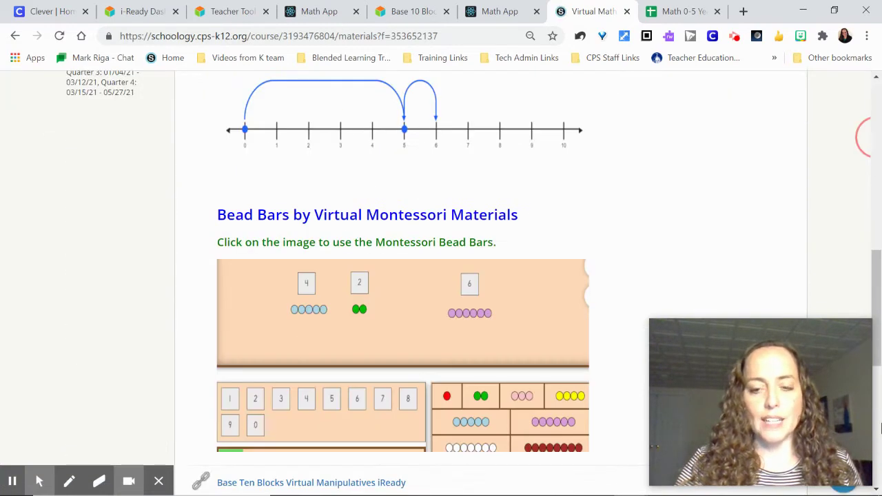
{"action": "scroll", "coordinate": [632, 262], "scroll_direction": "down", "scroll_amount": 6}
{"action": "scroll", "coordinate": [352, 170], "scroll_direction": "up", "scroll_amount": 2}
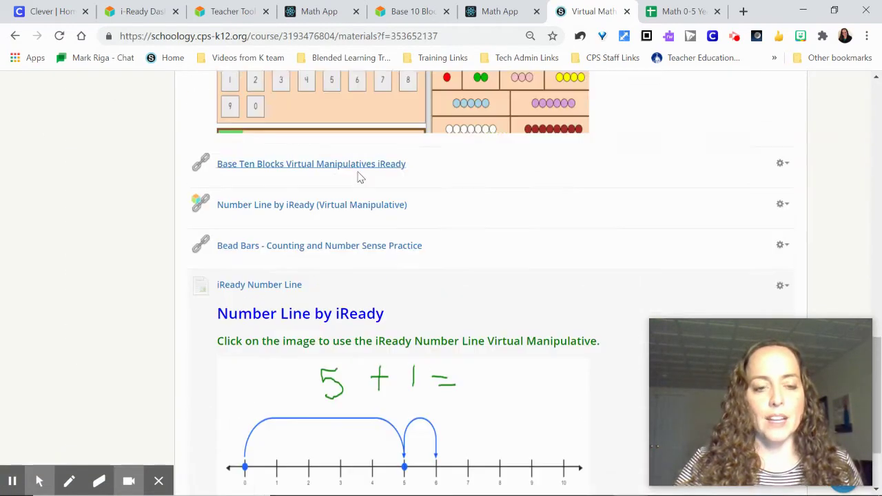
Open the Add File/Link chooser and copy the Base 10 Blocks tool's page address.
{"action": "left_click", "coordinate": [191, 220]}
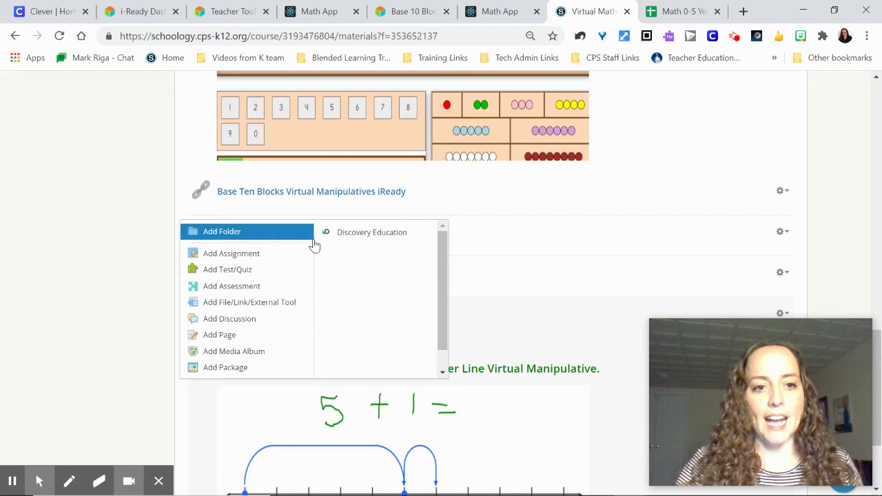
{"action": "left_click", "coordinate": [258, 303]}
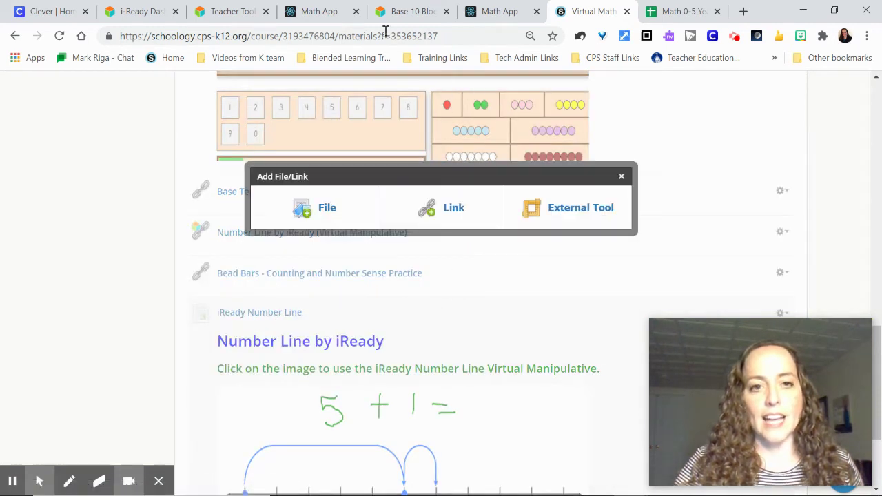
{"action": "left_click", "coordinate": [368, 16]}
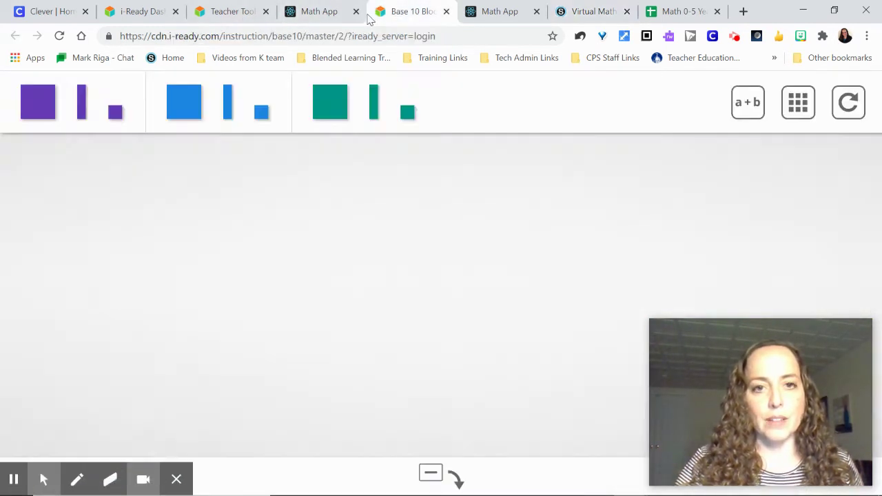
{"action": "left_click", "coordinate": [207, 37]}
{"action": "right_click", "coordinate": [207, 39]}
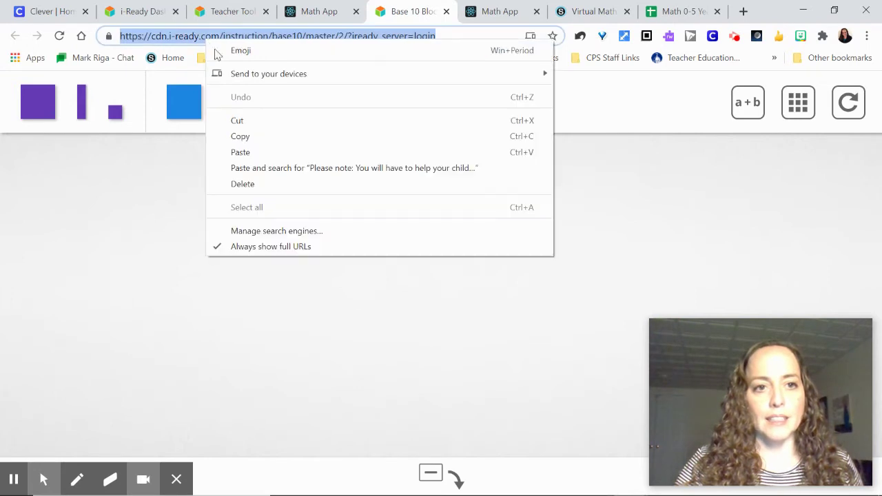
{"action": "left_click", "coordinate": [239, 136]}
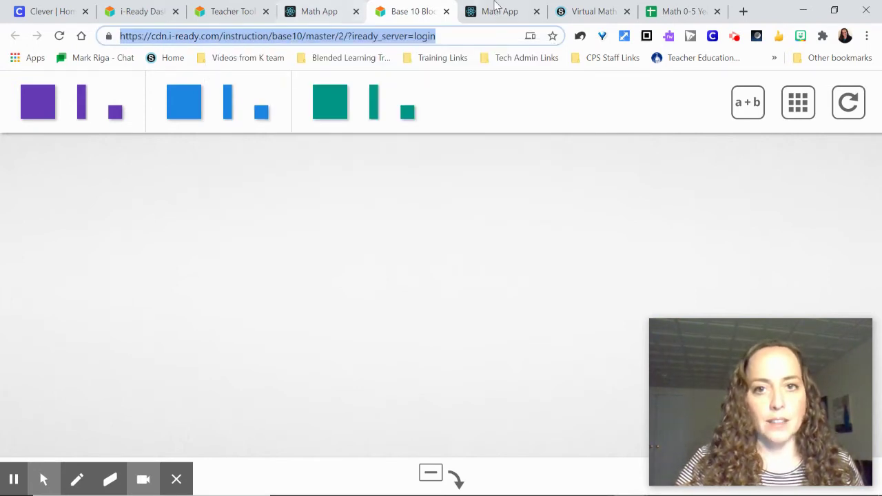
Back in Schoology, open the web link form, then close it and the chooser without adding.
{"action": "left_click", "coordinate": [587, 11]}
{"action": "left_click", "coordinate": [442, 219]}
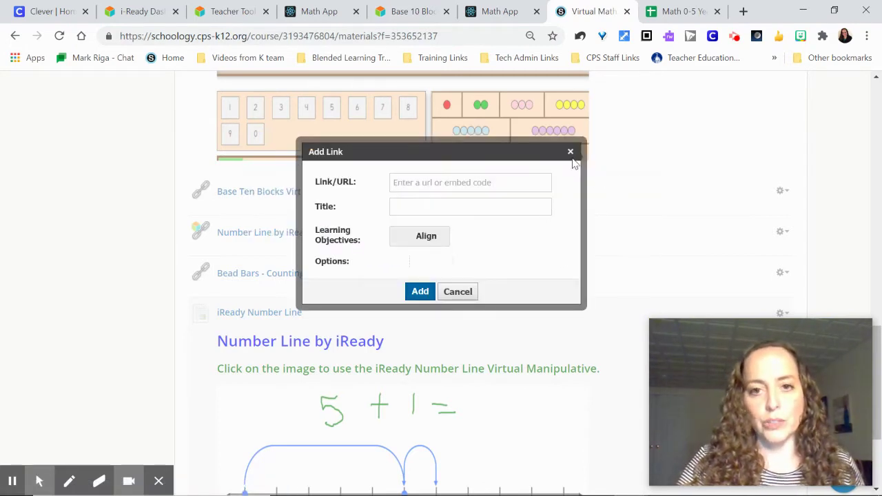
{"action": "left_click", "coordinate": [571, 152]}
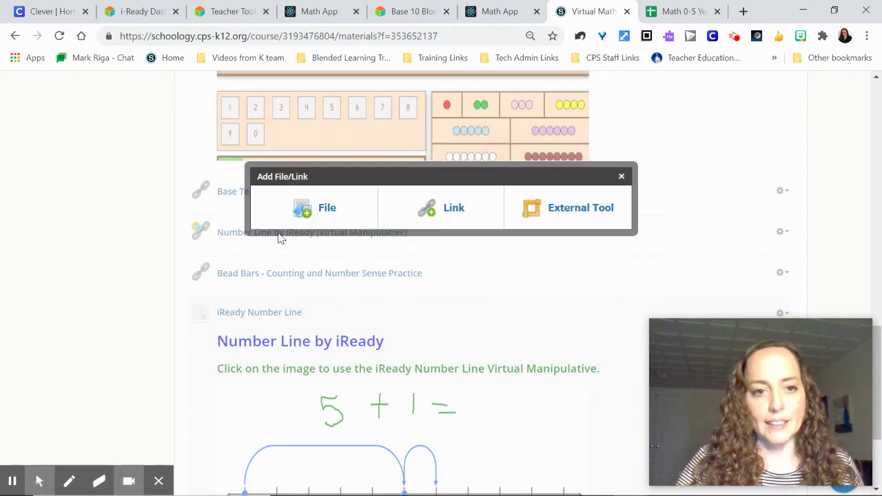
{"action": "left_click", "coordinate": [621, 177]}
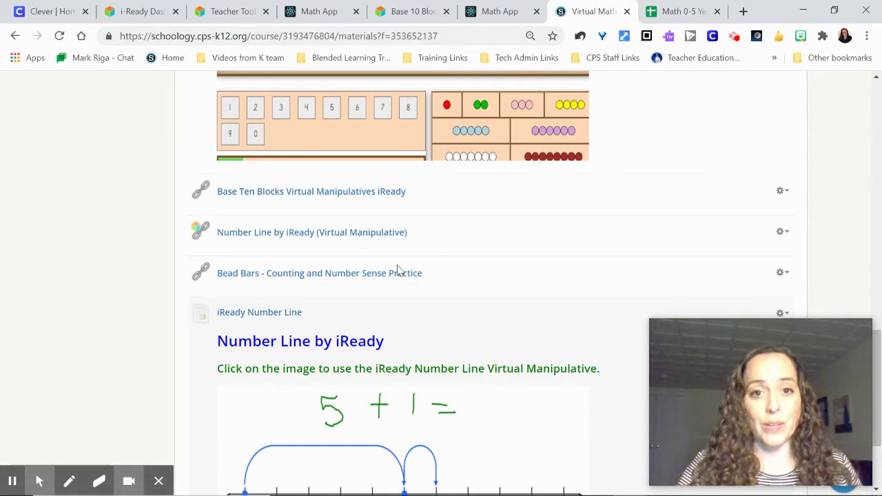
{"action": "scroll", "coordinate": [578, 250], "scroll_direction": "down", "scroll_amount": 3}
{"action": "scroll", "coordinate": [599, 230], "scroll_direction": "up", "scroll_amount": 7}
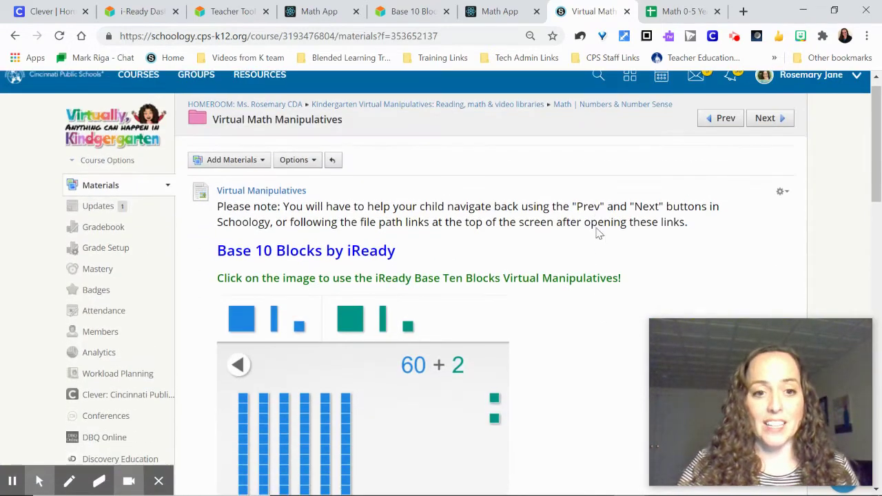
{"action": "scroll", "coordinate": [386, 233], "scroll_direction": "down", "scroll_amount": 2}
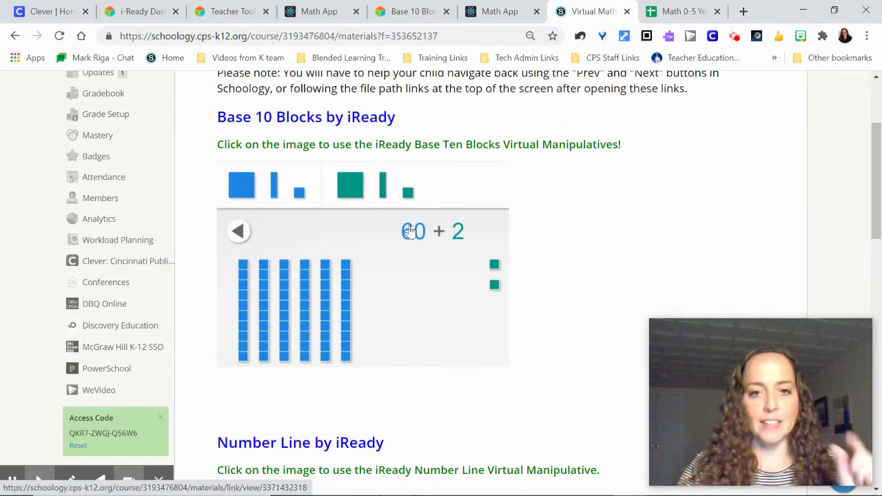
{"action": "scroll", "coordinate": [392, 254], "scroll_direction": "down", "scroll_amount": 4}
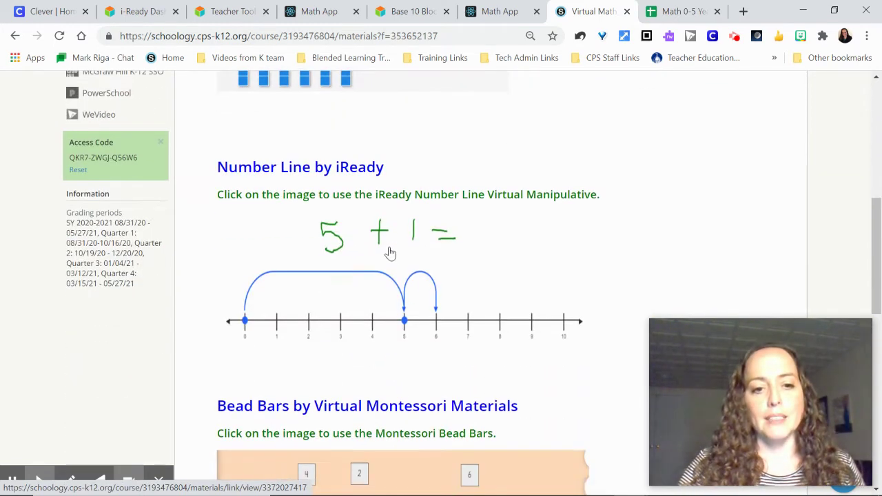
{"action": "scroll", "coordinate": [425, 258], "scroll_direction": "up", "scroll_amount": 3}
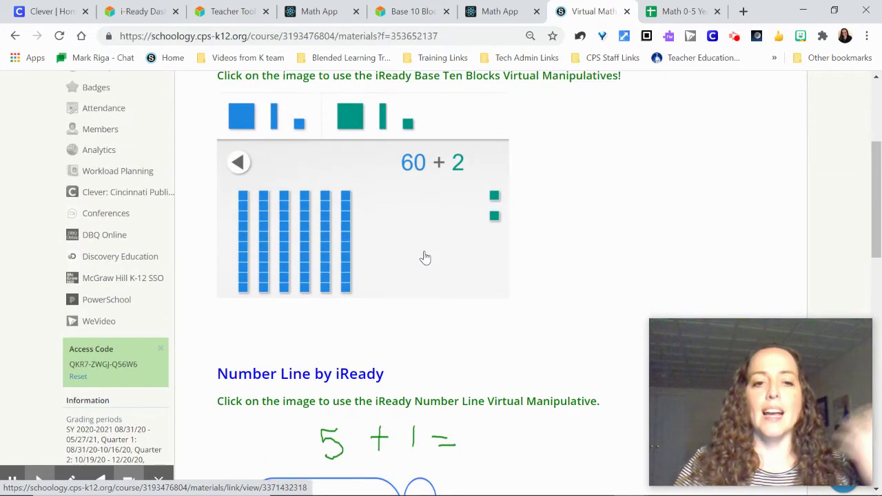
{"action": "scroll", "coordinate": [421, 237], "scroll_direction": "up", "scroll_amount": 2}
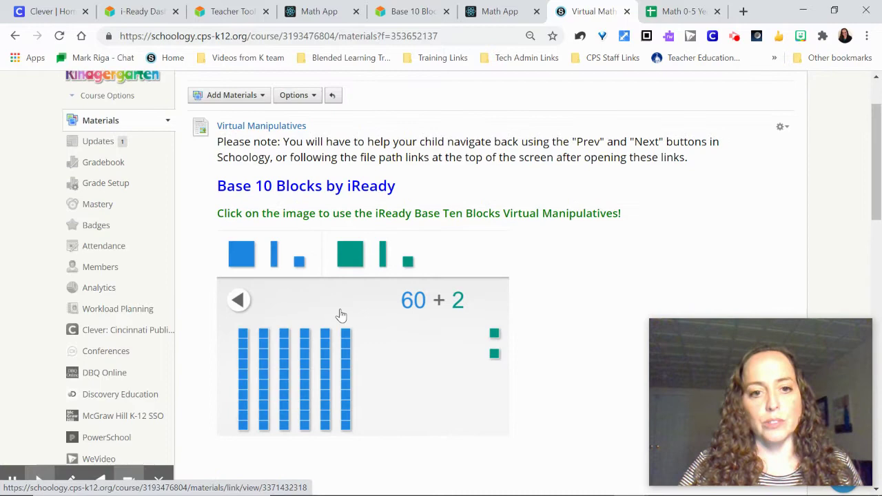
{"action": "scroll", "coordinate": [518, 274], "scroll_direction": "down", "scroll_amount": 10}
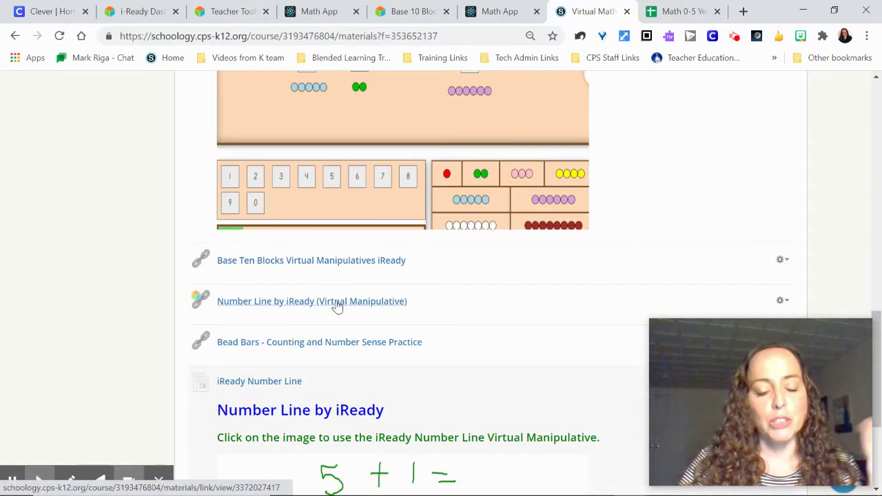
Open the Base Ten Blocks Virtual Manipulatives iReady link and copy its page address.
{"action": "left_click", "coordinate": [350, 262]}
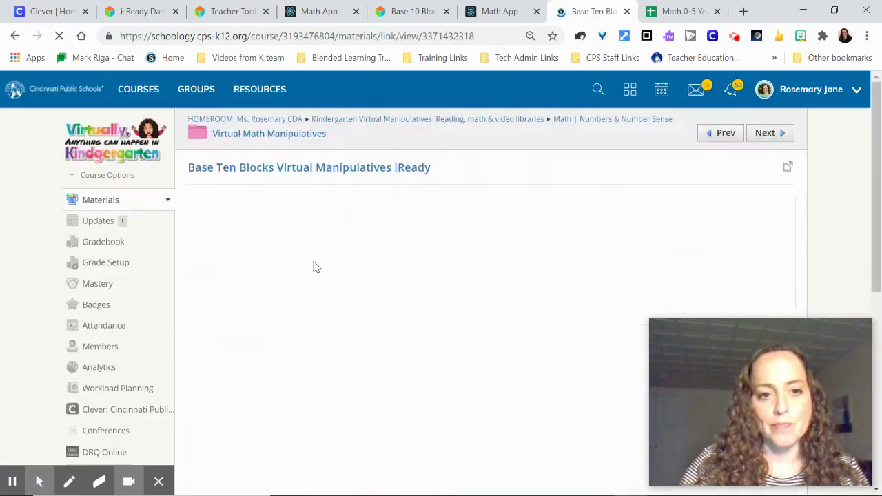
{"action": "left_click", "coordinate": [206, 36]}
{"action": "right_click", "coordinate": [205, 30]}
{"action": "left_click", "coordinate": [256, 127]}
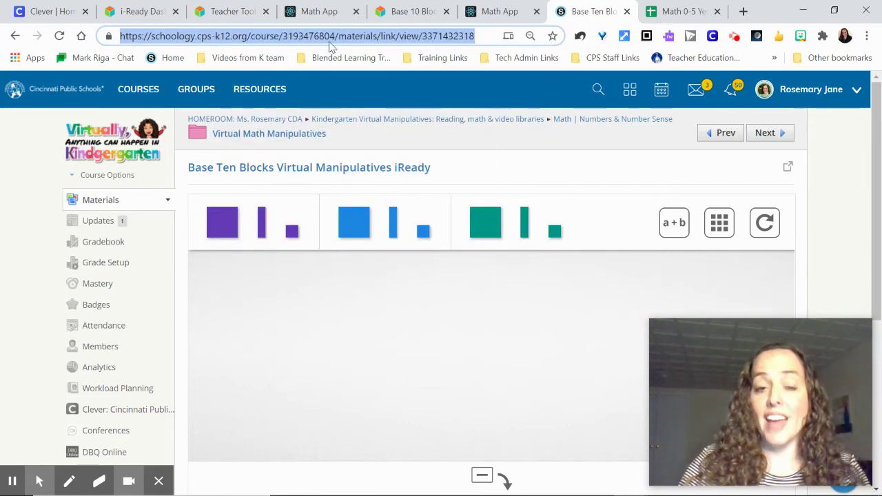
{"action": "left_click", "coordinate": [285, 137]}
{"action": "left_click", "coordinate": [453, 313]}
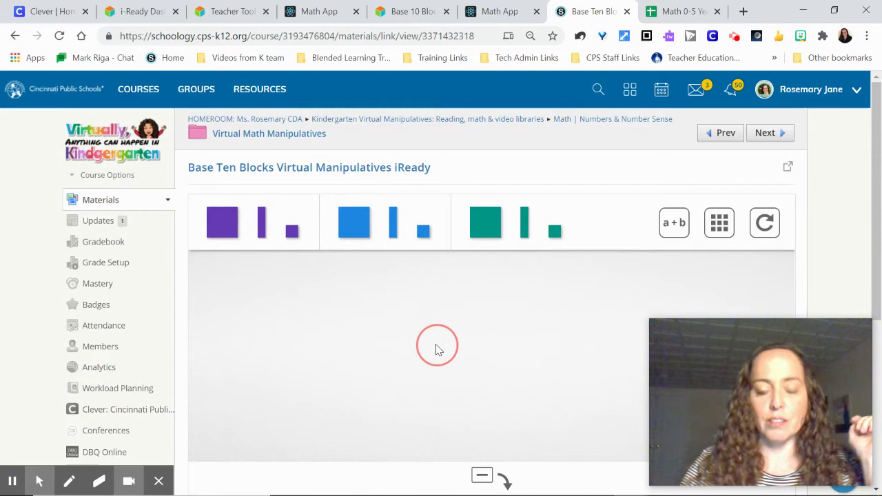
{"action": "left_click", "coordinate": [283, 135]}
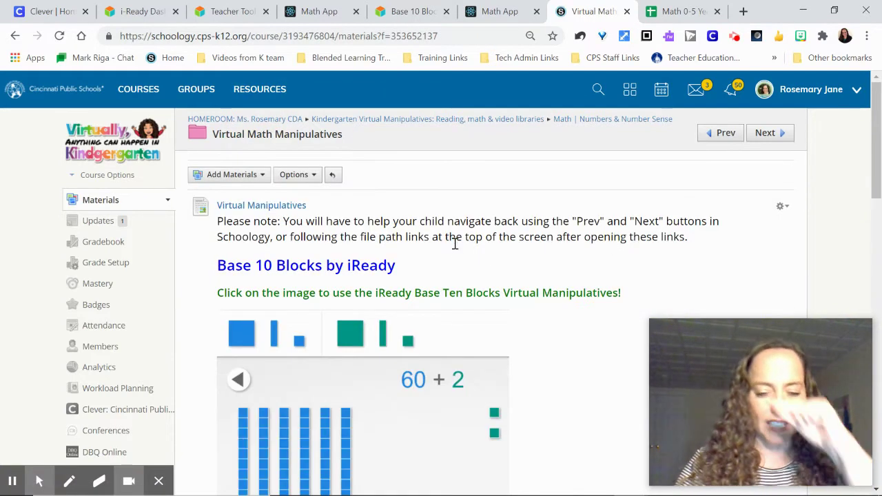
{"action": "scroll", "coordinate": [667, 259], "scroll_direction": "down", "scroll_amount": 2}
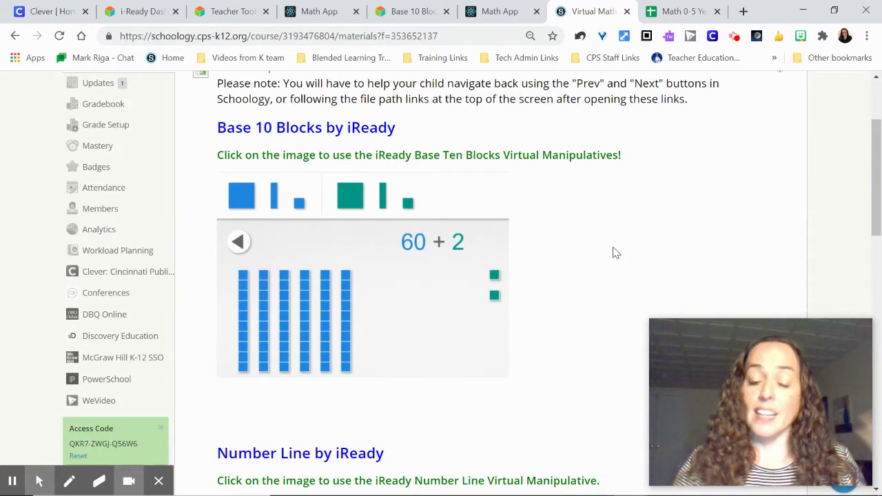
{"action": "scroll", "coordinate": [612, 252], "scroll_direction": "up", "scroll_amount": 2}
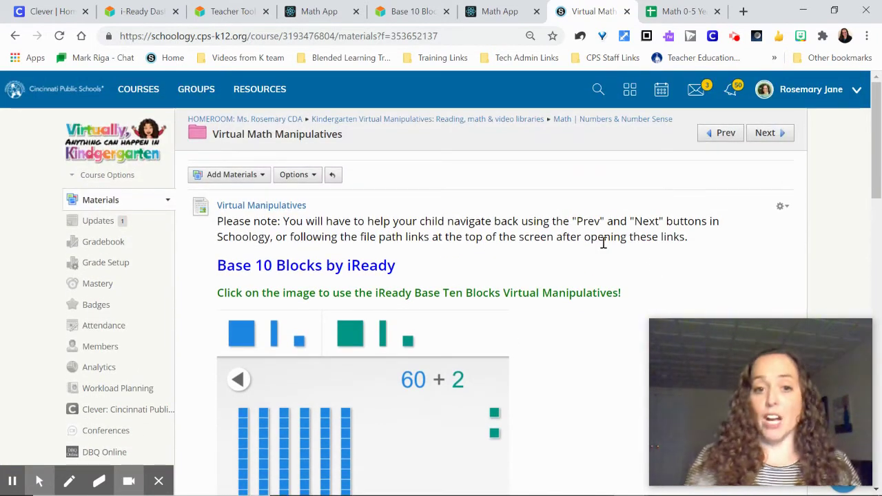
{"action": "scroll", "coordinate": [579, 360], "scroll_direction": "down", "scroll_amount": 2}
{"action": "scroll", "coordinate": [579, 361], "scroll_direction": "down", "scroll_amount": 1}
{"action": "left_click", "coordinate": [365, 227]}
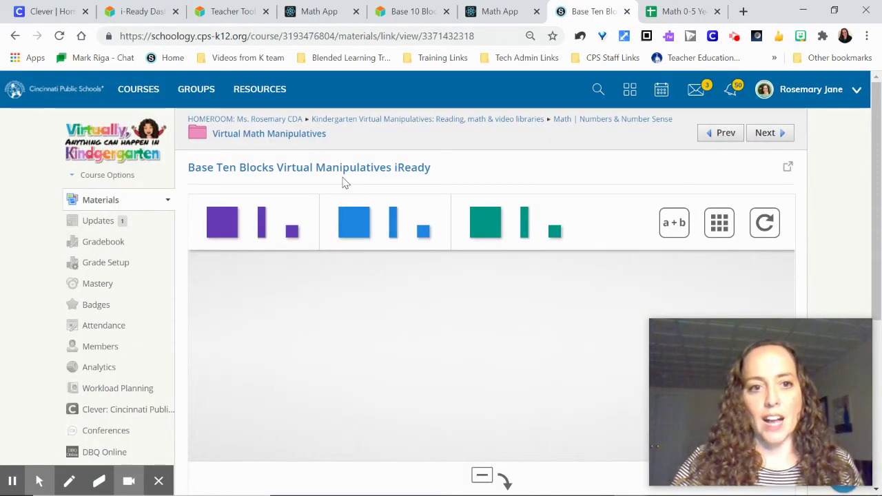
{"action": "left_click", "coordinate": [296, 134]}
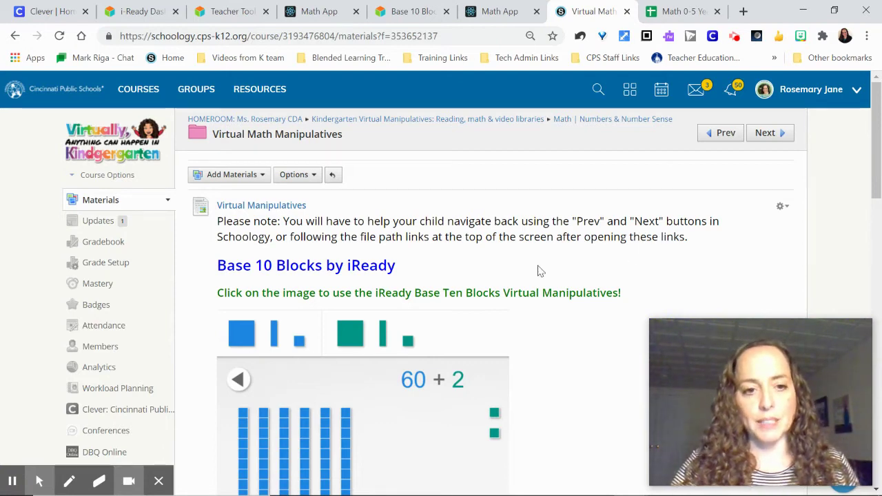
{"action": "left_click", "coordinate": [354, 403]}
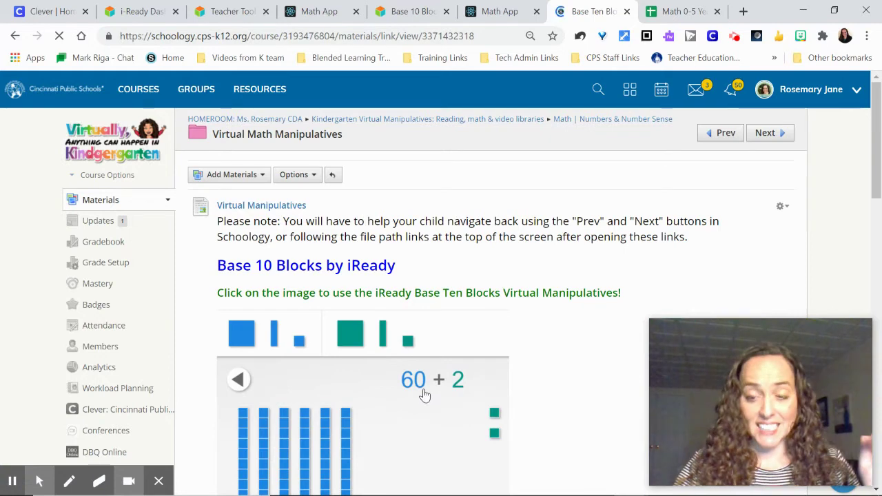
{"action": "scroll", "coordinate": [441, 386], "scroll_direction": "down", "scroll_amount": 1}
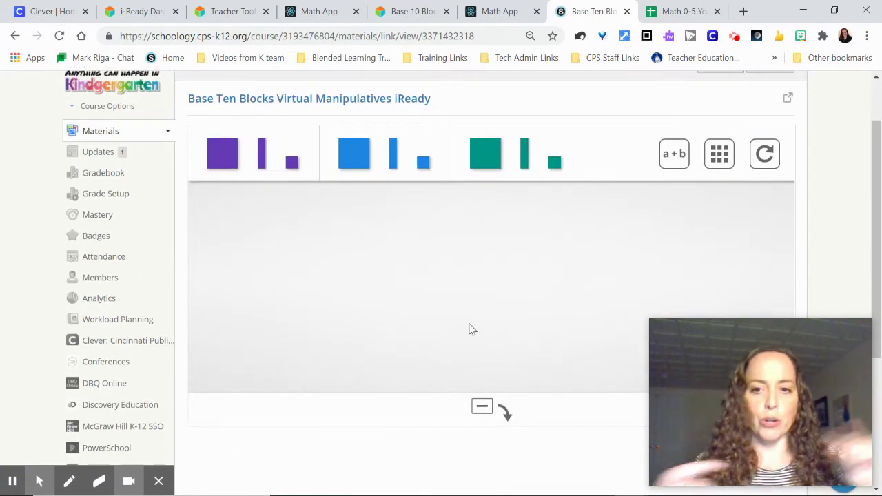
{"action": "scroll", "coordinate": [701, 321], "scroll_direction": "up", "scroll_amount": 1}
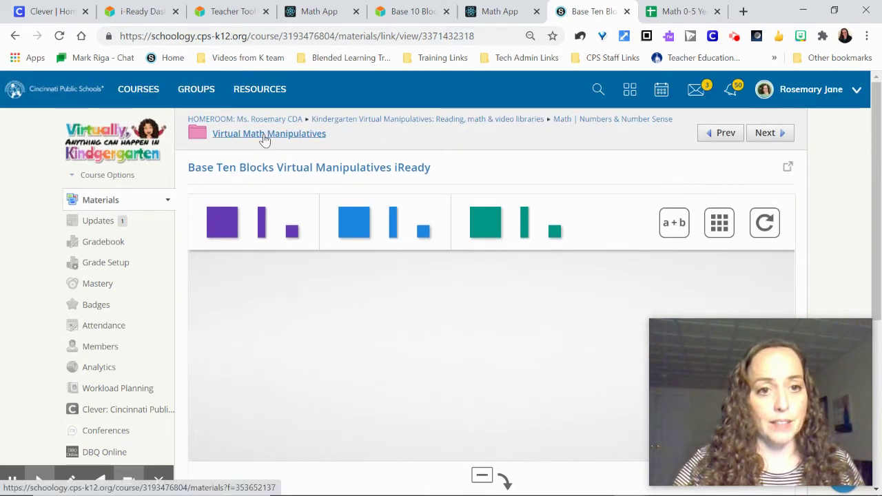
Return to the Virtual Math Manipulatives folder and review the Base 10 Blocks post with its family note.
{"action": "left_click", "coordinate": [220, 135]}
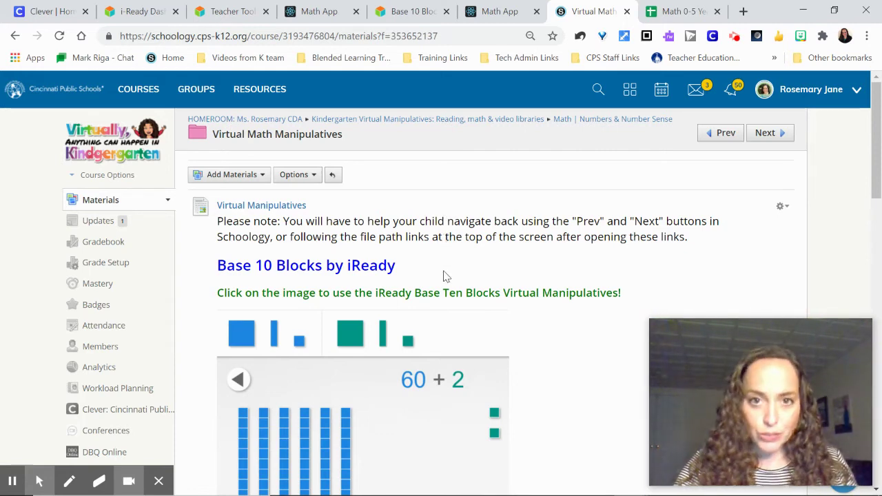
{"action": "scroll", "coordinate": [516, 289], "scroll_direction": "down", "scroll_amount": 1}
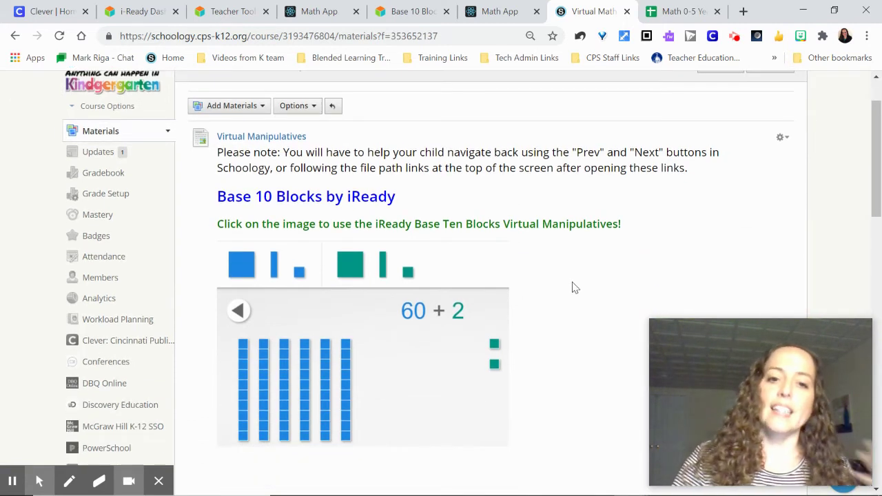
{"action": "scroll", "coordinate": [575, 285], "scroll_direction": "up", "scroll_amount": 1}
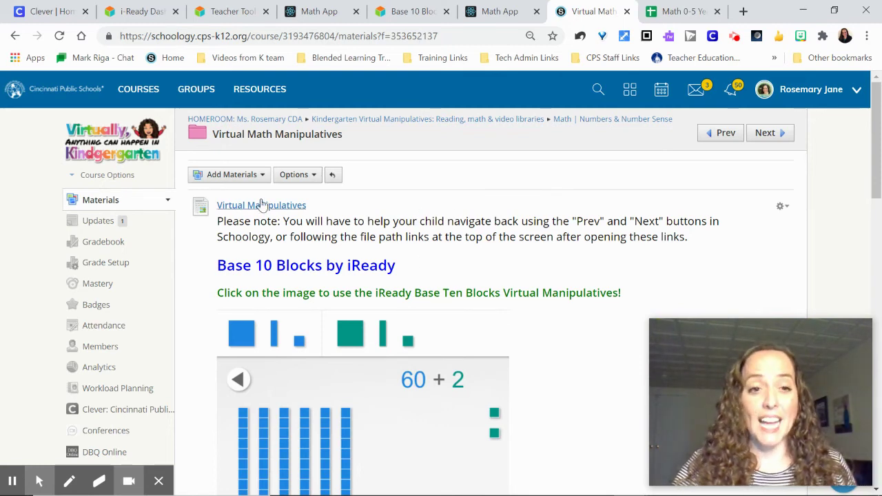
Go up to the Math | Numbers & Number Sense folder and review its listed items.
{"action": "left_click", "coordinate": [508, 317]}
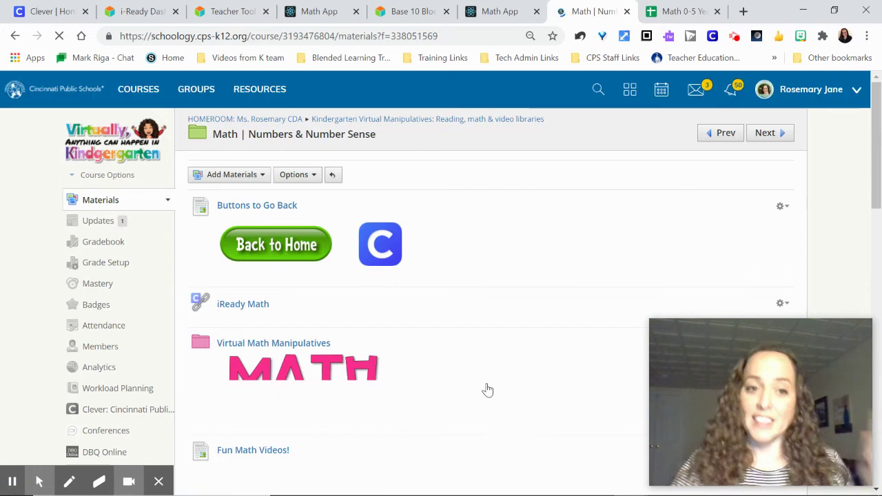
{"action": "scroll", "coordinate": [222, 246], "scroll_direction": "down", "scroll_amount": 2}
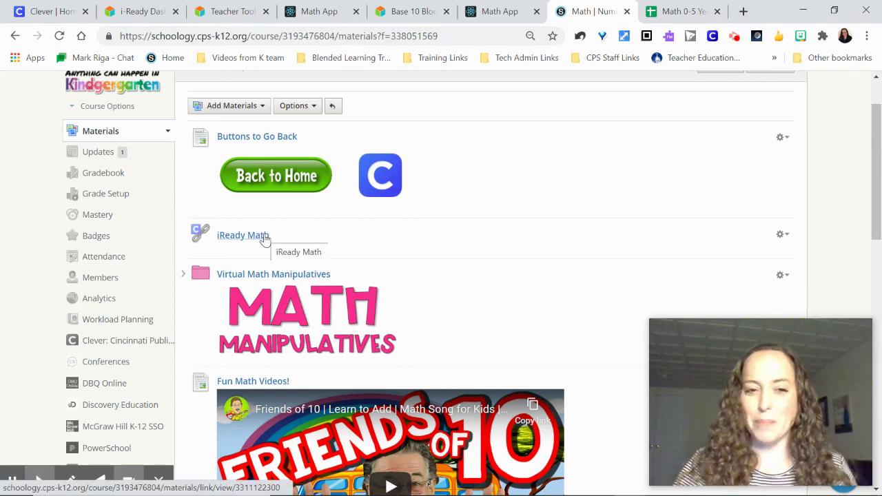
{"action": "scroll", "coordinate": [401, 316], "scroll_direction": "up", "scroll_amount": 1}
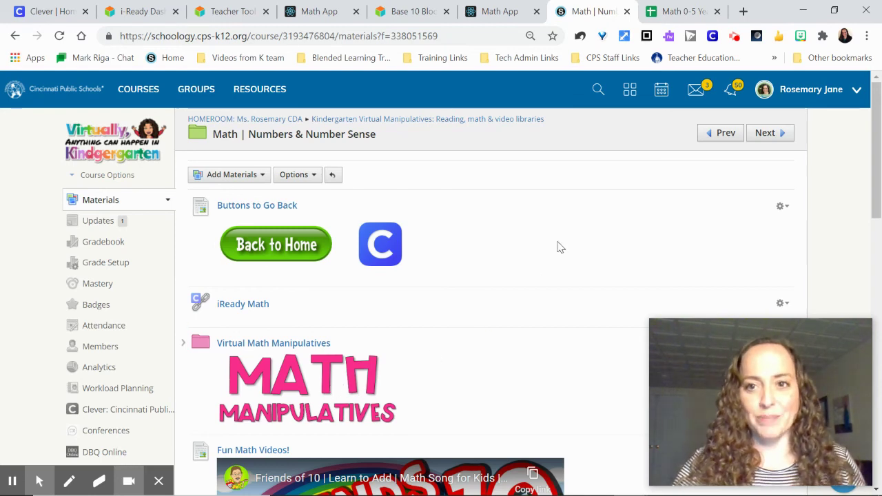
{"action": "left_click", "coordinate": [735, 38]}
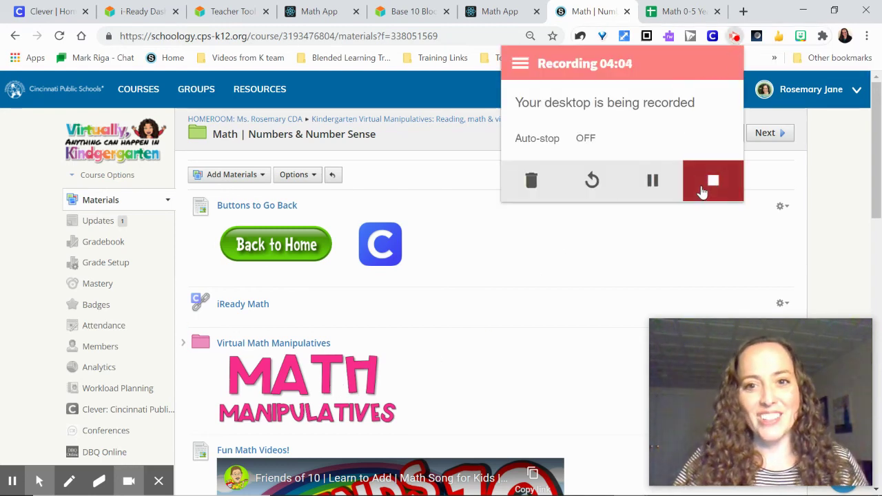